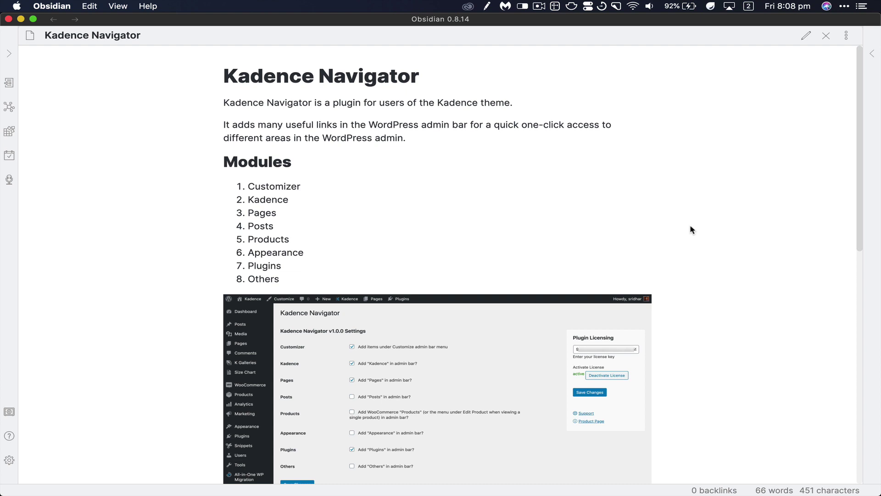
Open the Customizer's Footer > Copyright HTML panel showing the default placeholder text
{"action": "scroll", "coordinate": [692, 229], "scroll_direction": "down", "scroll_amount": 1}
{"action": "scroll", "coordinate": [692, 229], "scroll_direction": "down", "scroll_amount": 1}
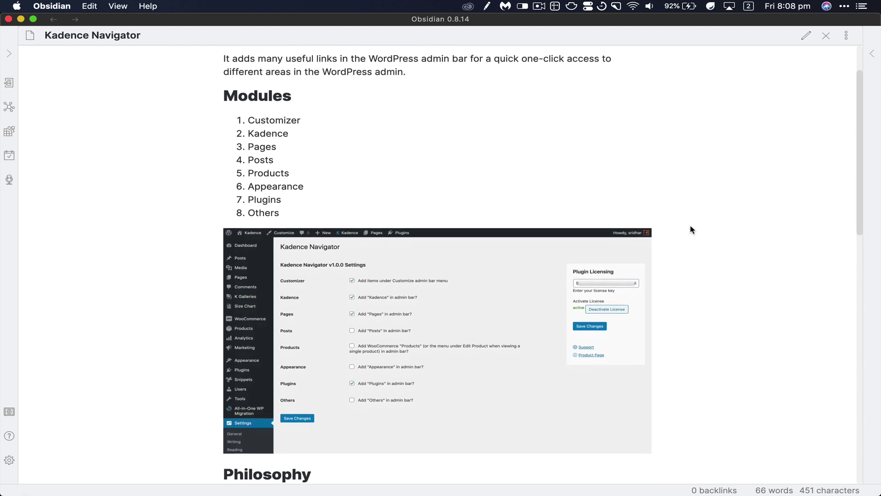
{"action": "scroll", "coordinate": [691, 230], "scroll_direction": "down", "scroll_amount": 2}
{"action": "scroll", "coordinate": [692, 229], "scroll_direction": "down", "scroll_amount": 3}
{"action": "scroll", "coordinate": [692, 230], "scroll_direction": "down", "scroll_amount": 1}
{"action": "scroll", "coordinate": [692, 230], "scroll_direction": "down", "scroll_amount": 1}
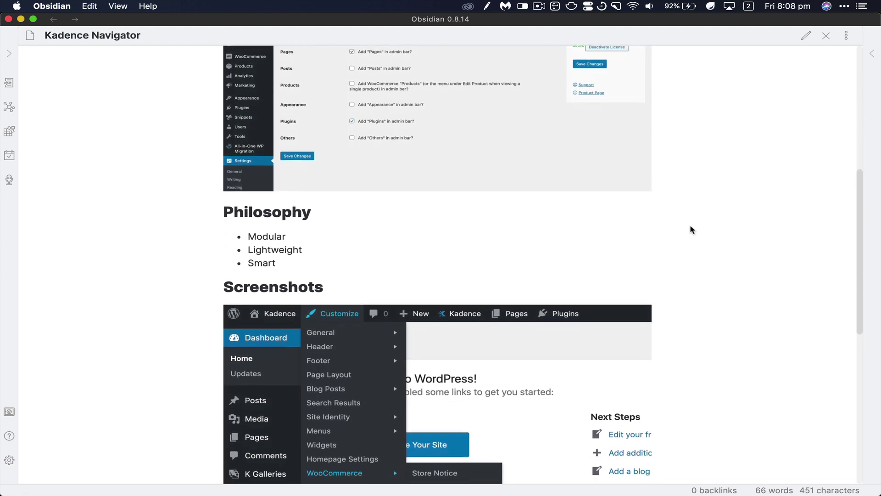
{"action": "scroll", "coordinate": [692, 229], "scroll_direction": "down", "scroll_amount": 1}
{"action": "scroll", "coordinate": [692, 229], "scroll_direction": "down", "scroll_amount": 1}
{"action": "scroll", "coordinate": [692, 230], "scroll_direction": "down", "scroll_amount": 3}
{"action": "scroll", "coordinate": [692, 229], "scroll_direction": "down", "scroll_amount": 1}
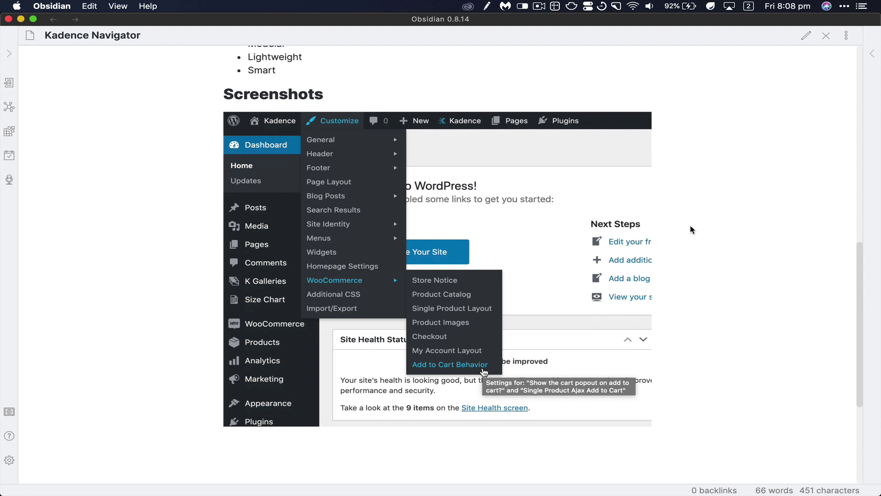
{"action": "scroll", "coordinate": [692, 229], "scroll_direction": "up", "scroll_amount": 1}
{"action": "scroll", "coordinate": [692, 230], "scroll_direction": "up", "scroll_amount": 5}
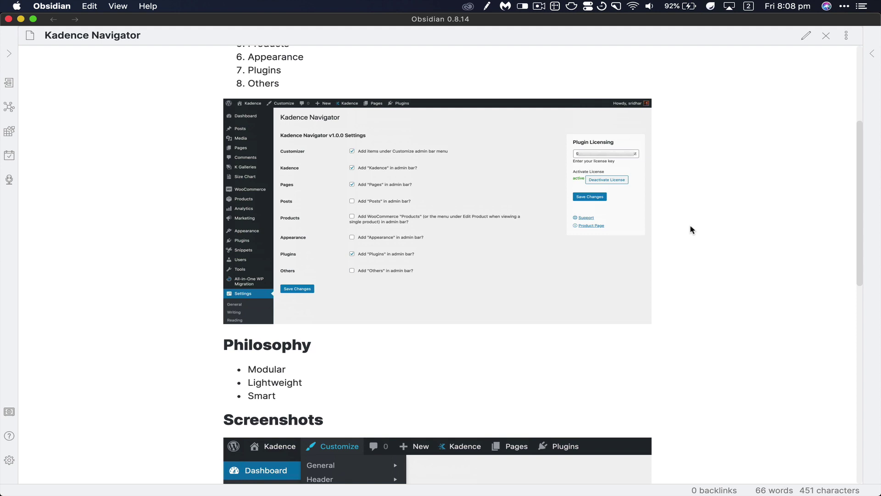
{"action": "scroll", "coordinate": [692, 230], "scroll_direction": "up", "scroll_amount": 1}
{"action": "scroll", "coordinate": [692, 230], "scroll_direction": "up", "scroll_amount": 3}
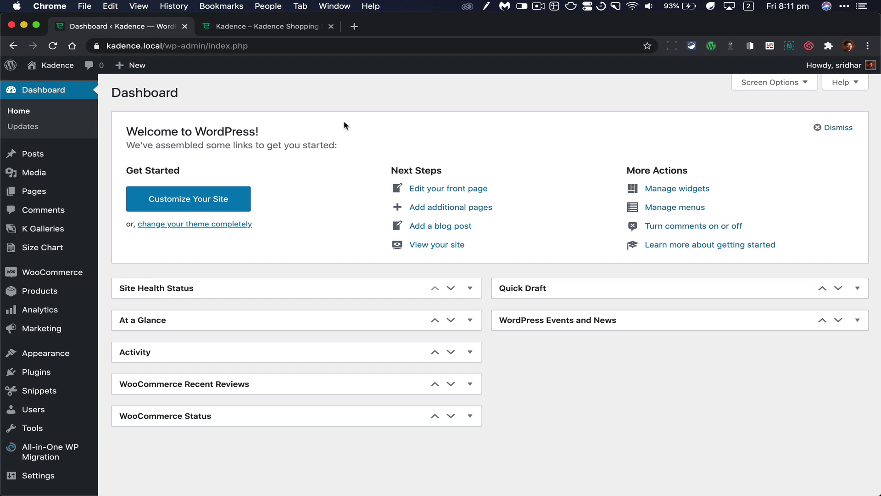
{"action": "mouse_move", "coordinate": [46, 354]}
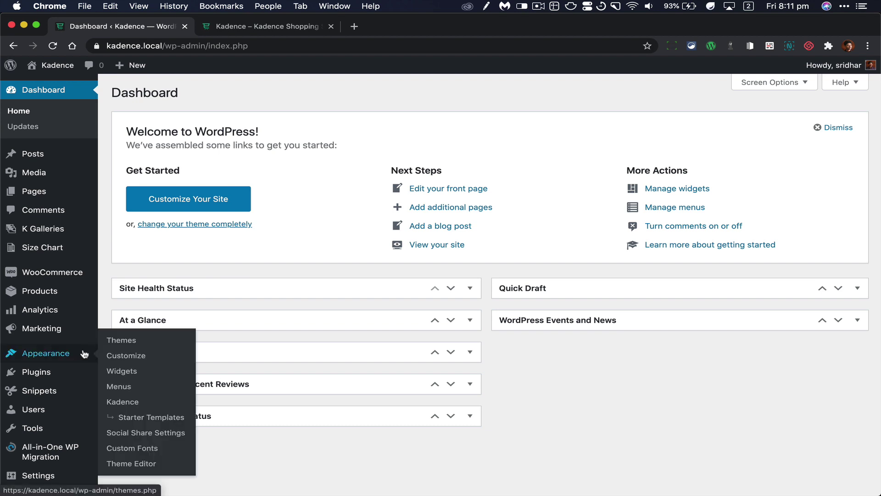
{"action": "left_click", "coordinate": [132, 356]}
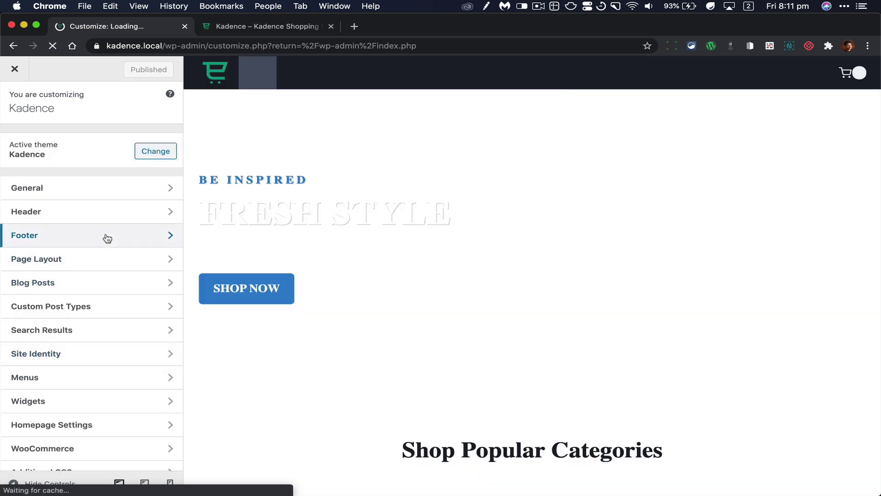
{"action": "left_click", "coordinate": [107, 238]}
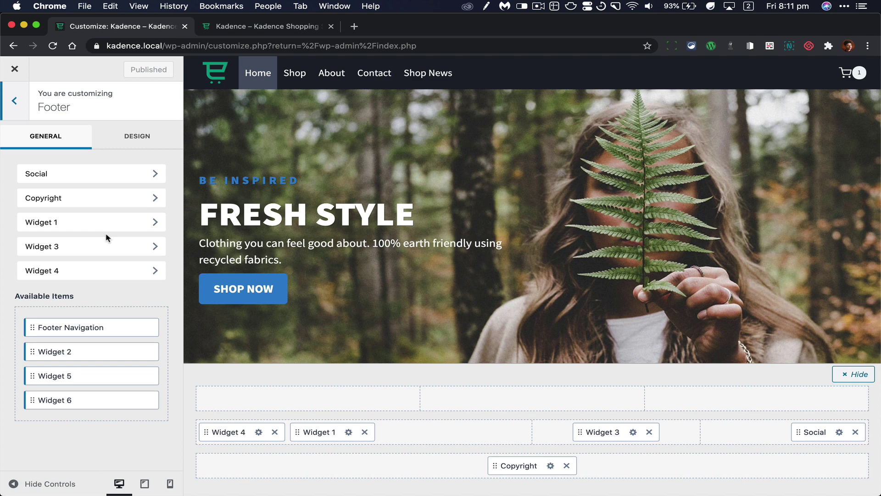
{"action": "left_click", "coordinate": [126, 198]}
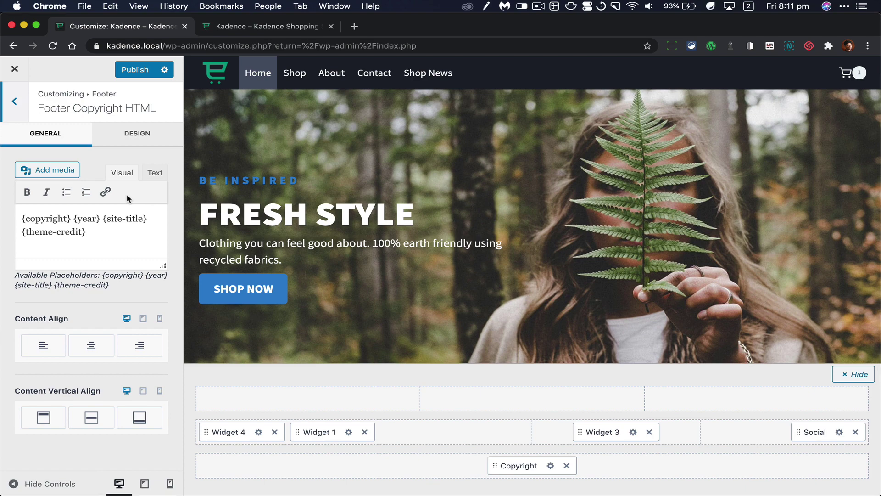
Activate Kadence Navigator, then use its admin-bar Customize > Footer > Copyright shortcut
{"action": "scroll", "coordinate": [198, 375], "scroll_direction": "down", "scroll_amount": 2}
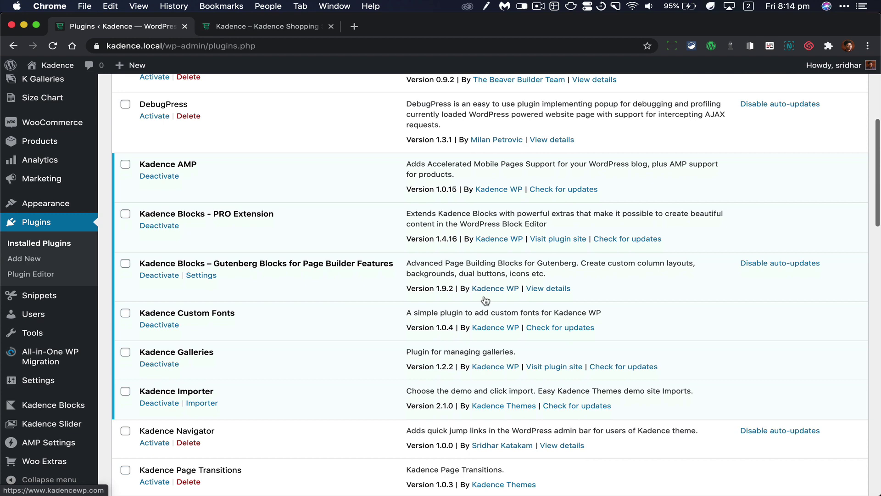
{"action": "scroll", "coordinate": [198, 375], "scroll_direction": "down", "scroll_amount": 2}
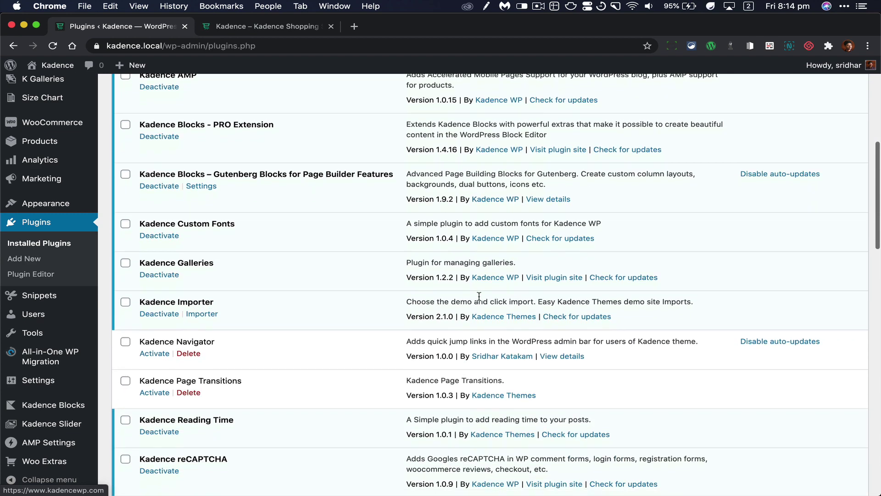
{"action": "left_click", "coordinate": [154, 355]}
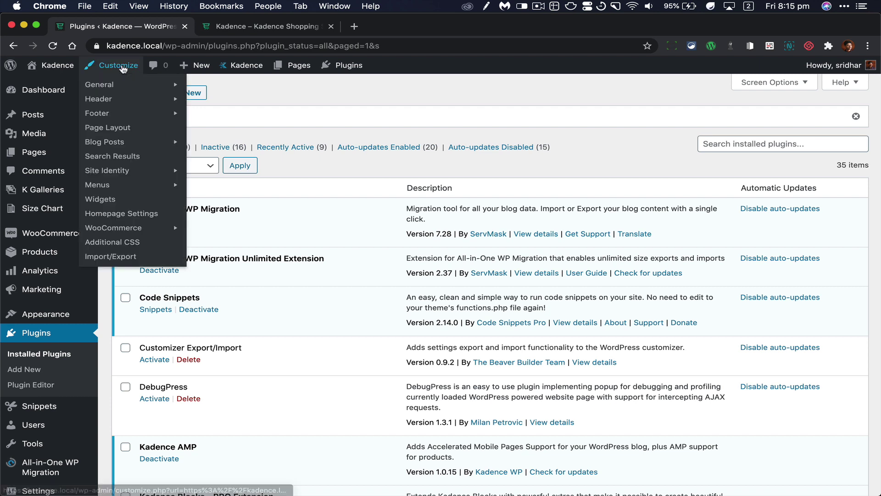
{"action": "mouse_move", "coordinate": [112, 65]}
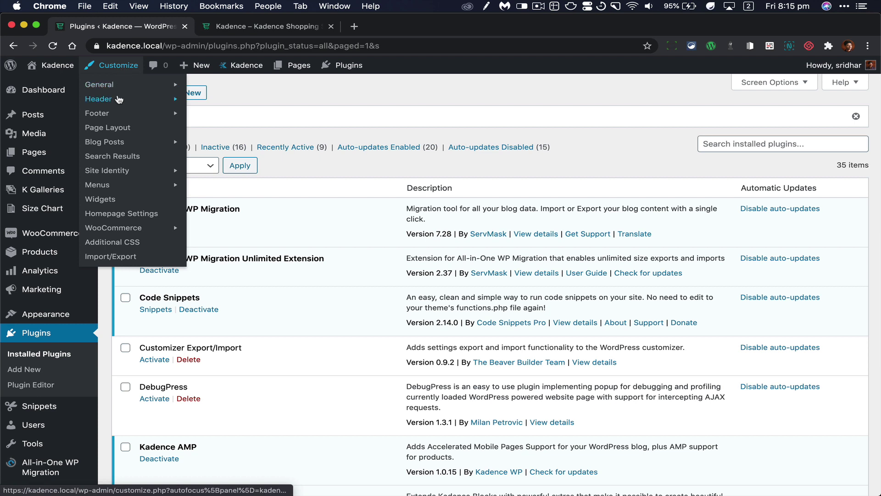
{"action": "mouse_move", "coordinate": [98, 113]}
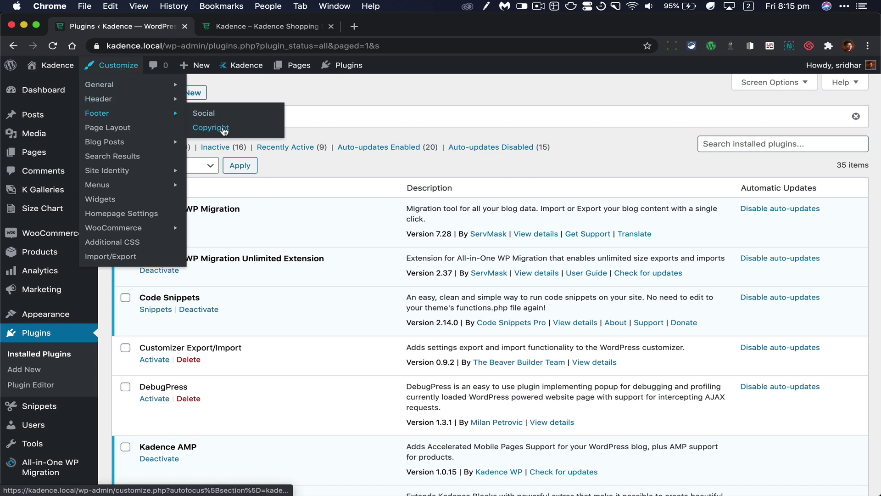
{"action": "left_click", "coordinate": [224, 129]}
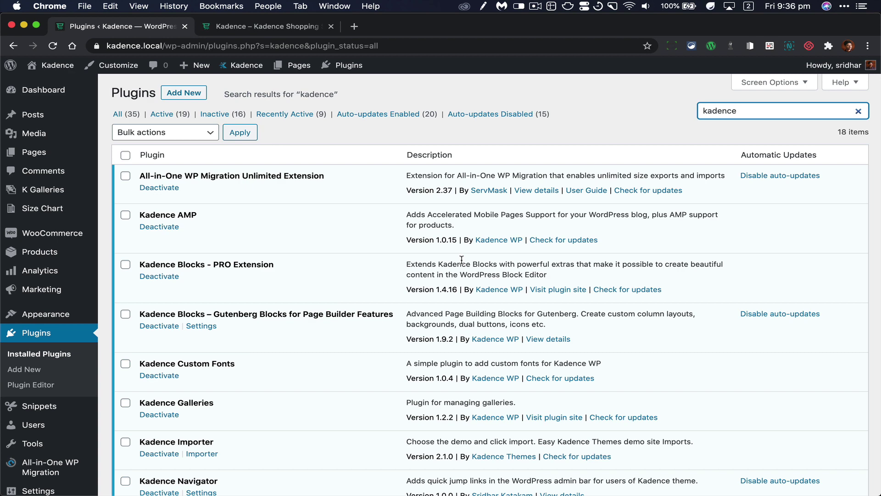
{"action": "scroll", "coordinate": [461, 260], "scroll_direction": "down", "scroll_amount": 1}
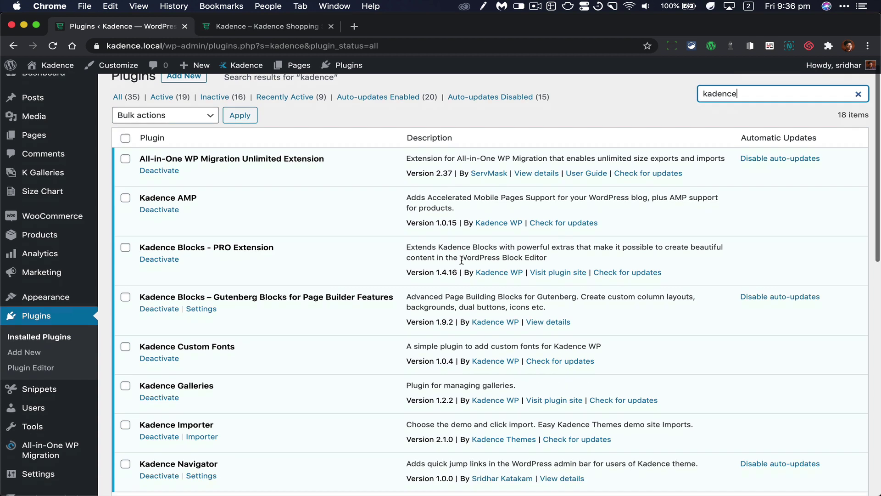
{"action": "scroll", "coordinate": [461, 260], "scroll_direction": "down", "scroll_amount": 2}
{"action": "scroll", "coordinate": [462, 260], "scroll_direction": "down", "scroll_amount": 1}
{"action": "scroll", "coordinate": [462, 260], "scroll_direction": "down", "scroll_amount": 1}
{"action": "scroll", "coordinate": [462, 261], "scroll_direction": "down", "scroll_amount": 1}
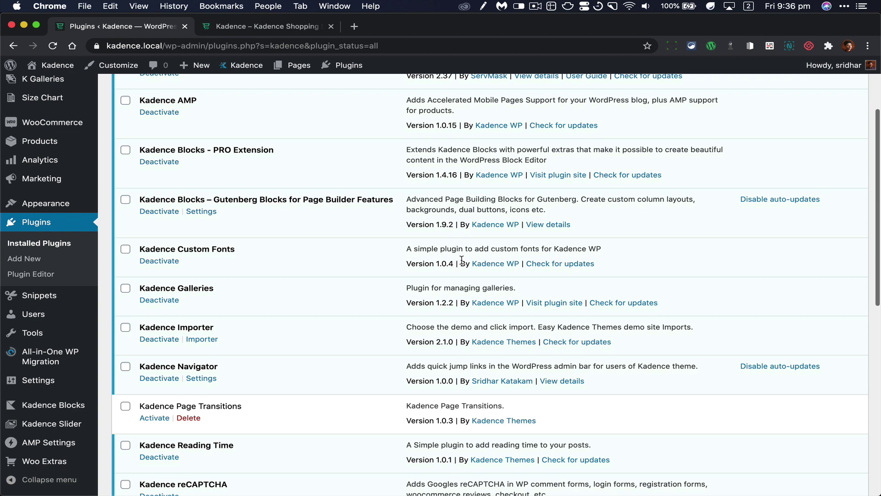
{"action": "scroll", "coordinate": [462, 260], "scroll_direction": "down", "scroll_amount": 1}
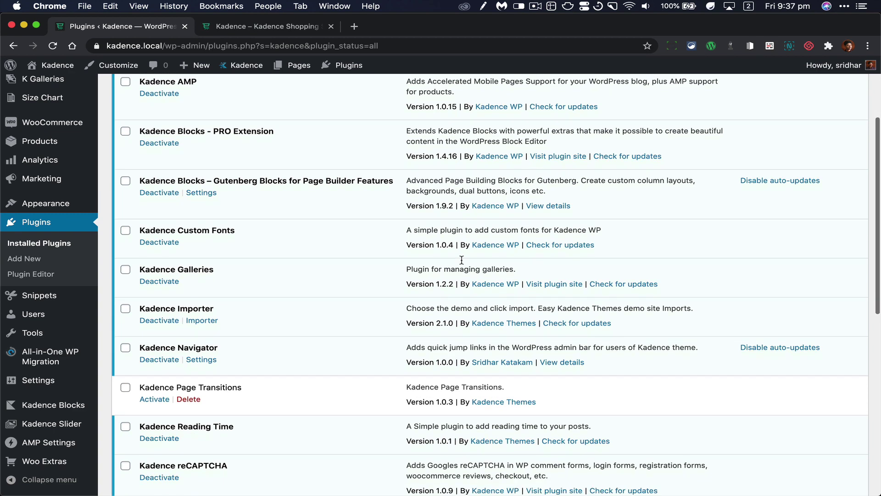
{"action": "scroll", "coordinate": [462, 260], "scroll_direction": "down", "scroll_amount": 1}
{"action": "scroll", "coordinate": [462, 260], "scroll_direction": "down", "scroll_amount": 1}
{"action": "scroll", "coordinate": [462, 260], "scroll_direction": "down", "scroll_amount": 1}
{"action": "scroll", "coordinate": [462, 260], "scroll_direction": "down", "scroll_amount": 1}
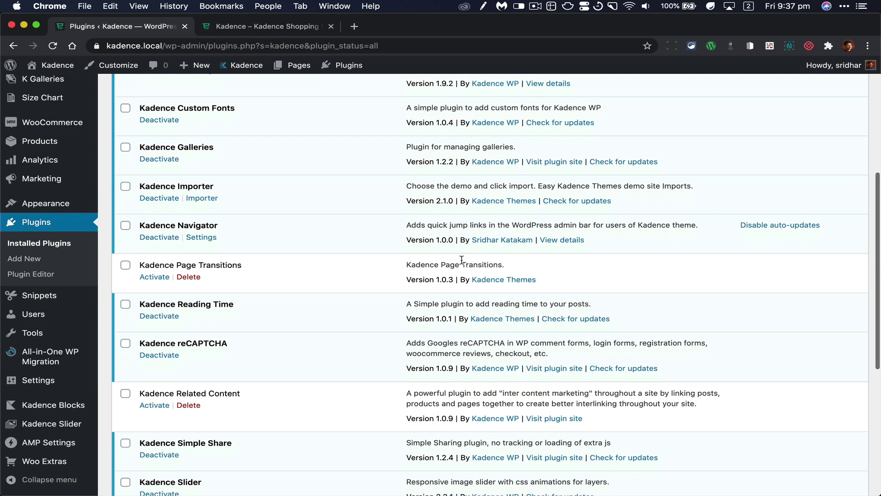
{"action": "scroll", "coordinate": [462, 260], "scroll_direction": "down", "scroll_amount": 1}
{"action": "scroll", "coordinate": [461, 260], "scroll_direction": "down", "scroll_amount": 1}
{"action": "scroll", "coordinate": [462, 261], "scroll_direction": "down", "scroll_amount": 1}
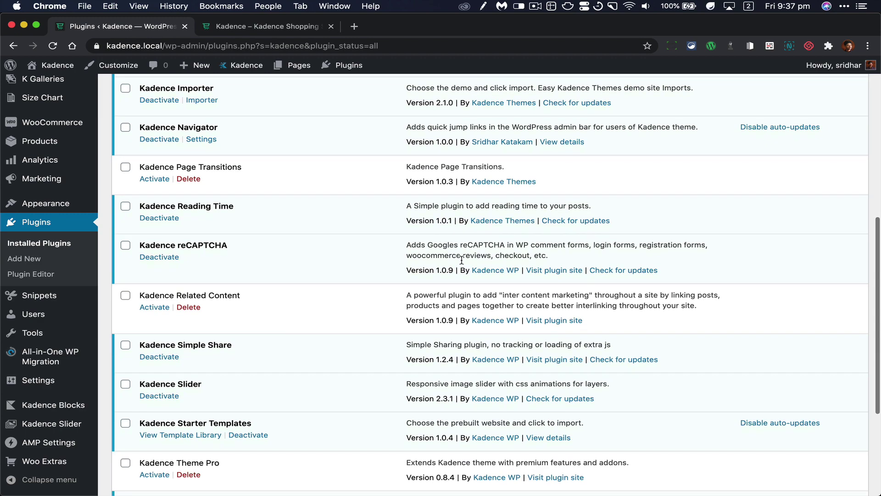
{"action": "scroll", "coordinate": [462, 260], "scroll_direction": "down", "scroll_amount": 1}
{"action": "scroll", "coordinate": [462, 260], "scroll_direction": "down", "scroll_amount": 1}
{"action": "scroll", "coordinate": [462, 260], "scroll_direction": "down", "scroll_amount": 1}
{"action": "scroll", "coordinate": [462, 260], "scroll_direction": "down", "scroll_amount": 2}
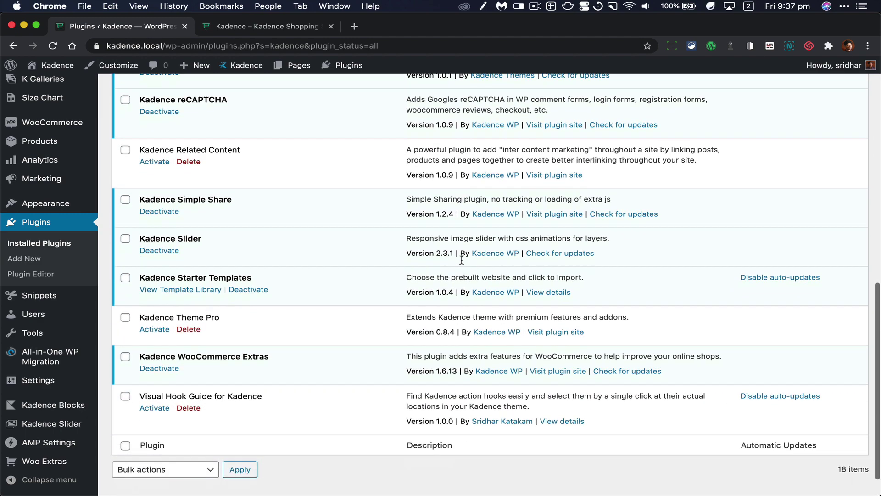
{"action": "scroll", "coordinate": [462, 260], "scroll_direction": "up", "scroll_amount": 1}
{"action": "scroll", "coordinate": [461, 261], "scroll_direction": "up", "scroll_amount": 10}
{"action": "scroll", "coordinate": [462, 260], "scroll_direction": "up", "scroll_amount": 1}
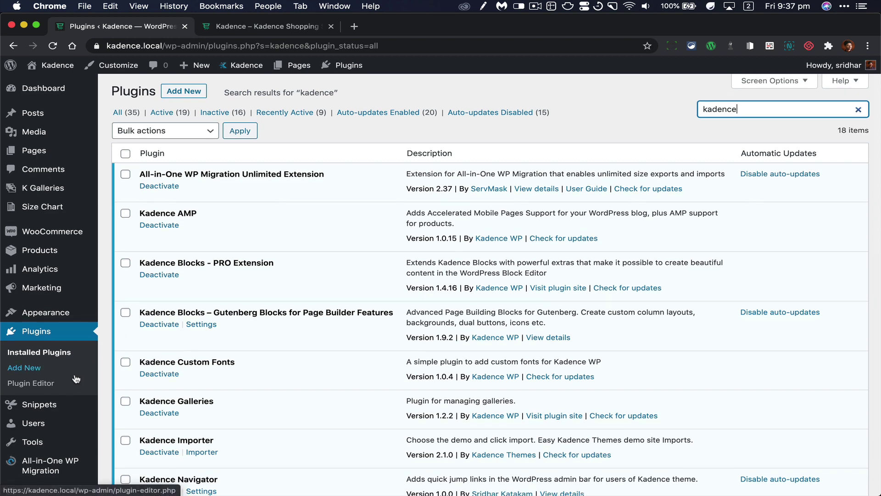
{"action": "scroll", "coordinate": [76, 380], "scroll_direction": "down", "scroll_amount": 2}
{"action": "scroll", "coordinate": [69, 400], "scroll_direction": "down", "scroll_amount": 2}
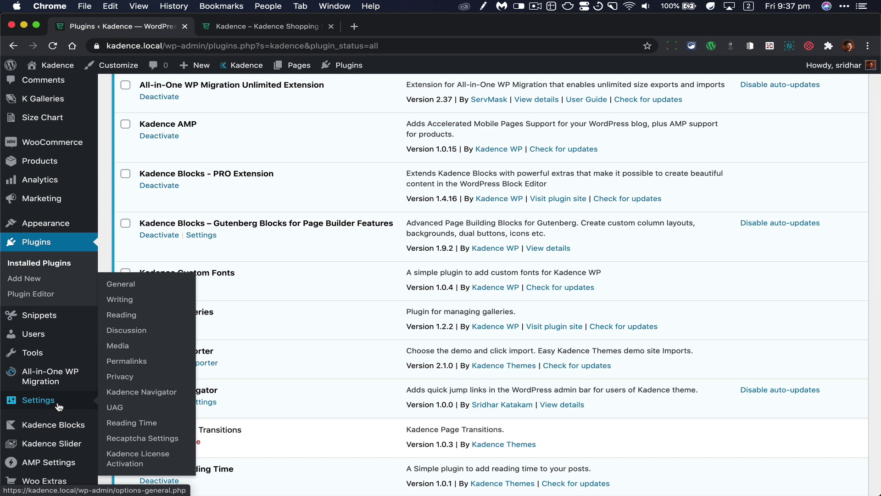
{"action": "mouse_move", "coordinate": [46, 312]}
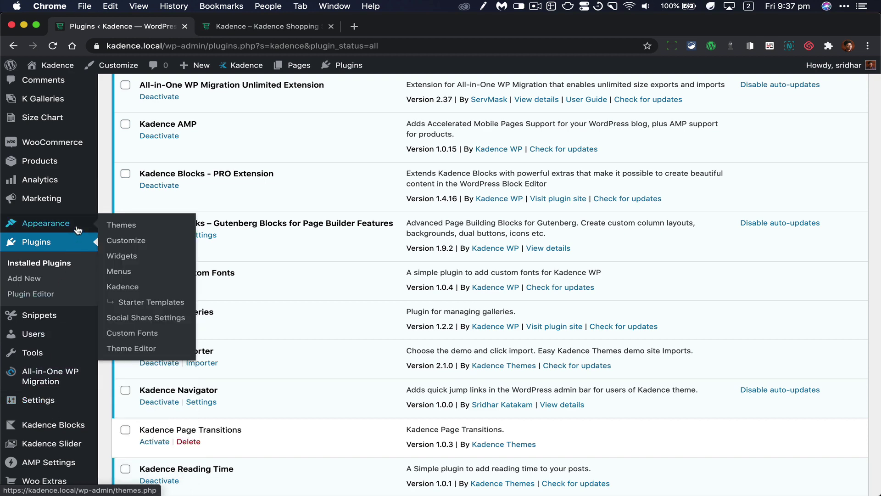
{"action": "scroll", "coordinate": [78, 230], "scroll_direction": "down", "scroll_amount": 3}
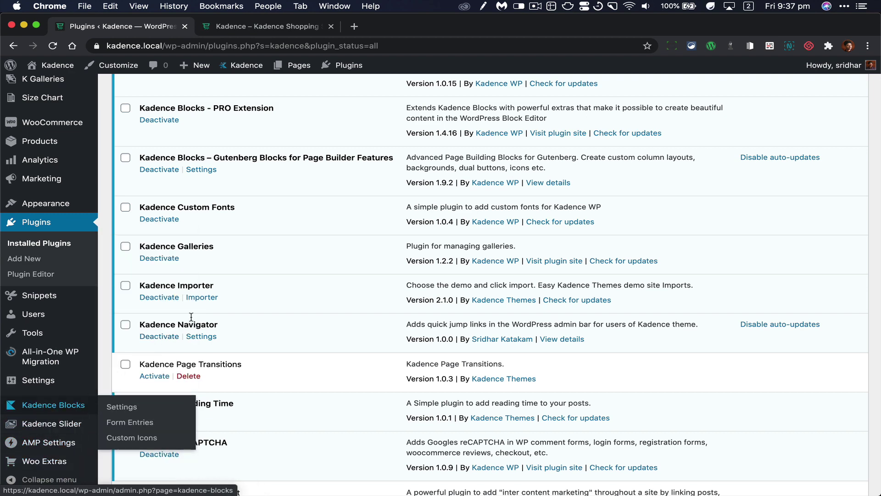
{"action": "scroll", "coordinate": [241, 301], "scroll_direction": "up", "scroll_amount": 5}
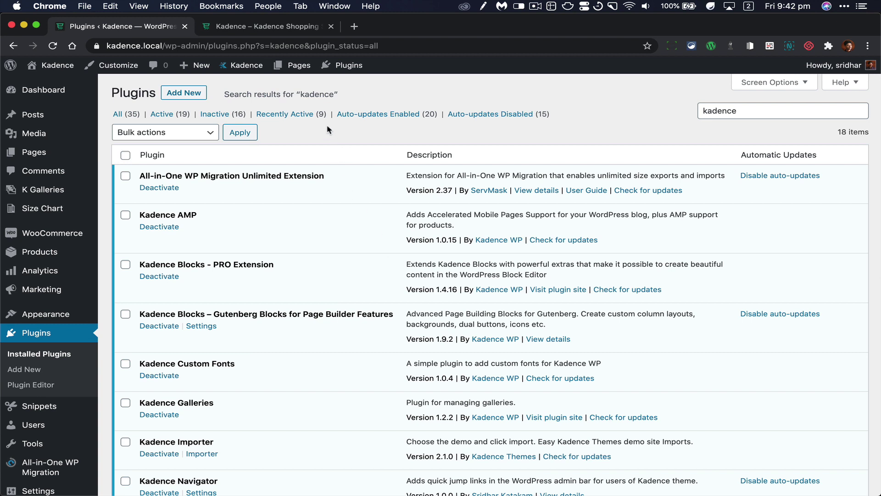
{"action": "mouse_move", "coordinate": [299, 65]}
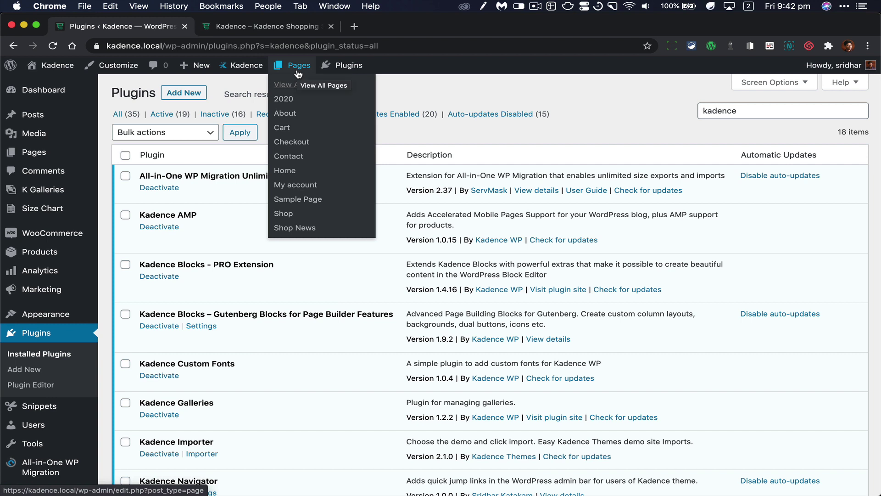
Use the Pages admin-bar menu to edit About, view Contact, then reach All Pages
{"action": "left_click", "coordinate": [290, 115]}
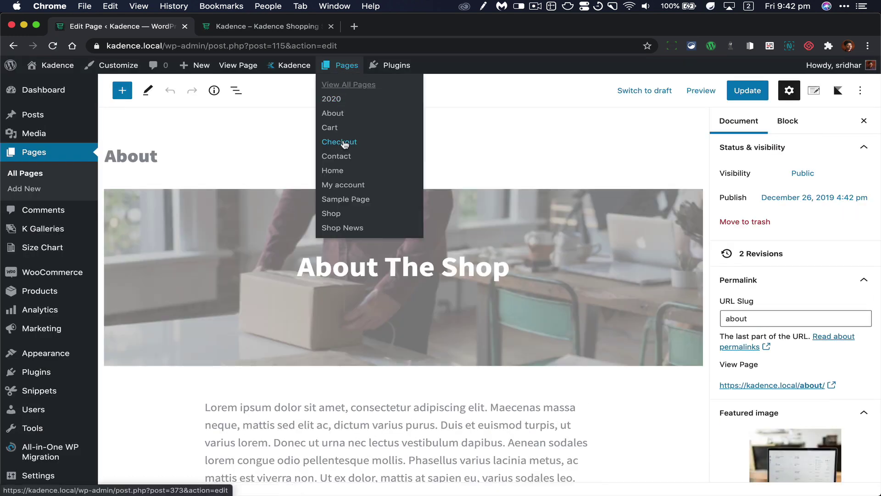
{"action": "left_click", "coordinate": [416, 158]}
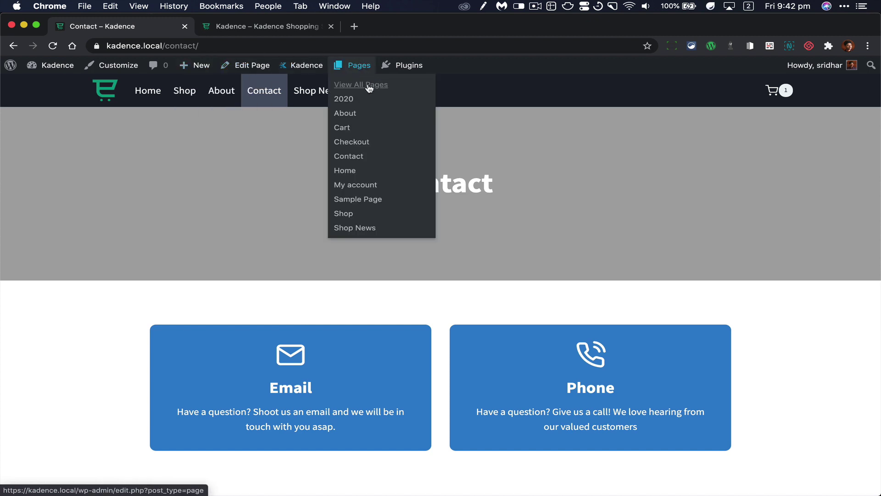
{"action": "left_click", "coordinate": [369, 87]}
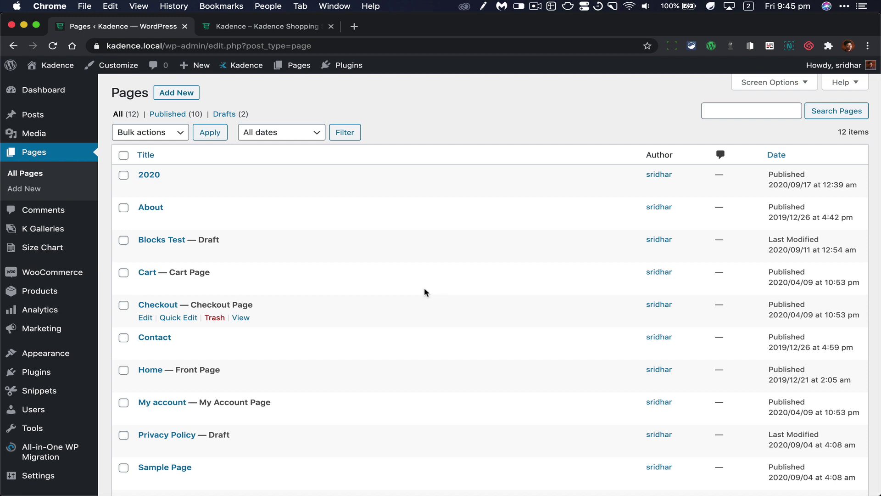
{"action": "mouse_move", "coordinate": [241, 65]}
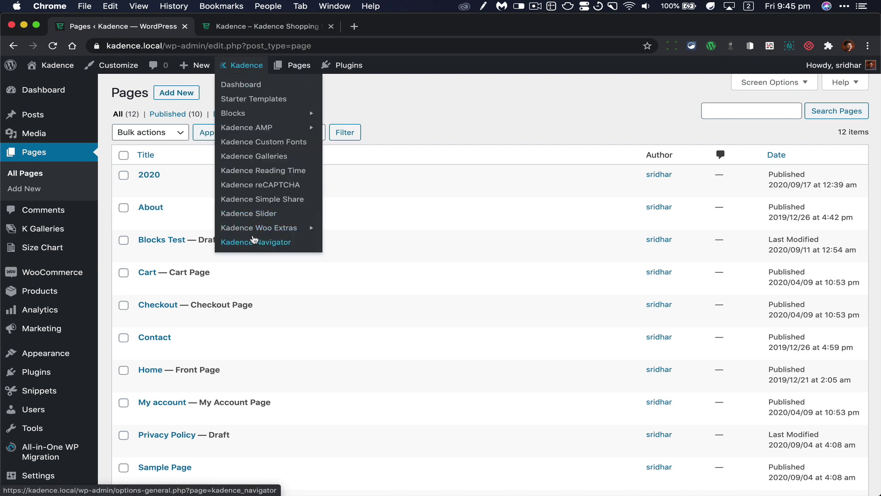
Enable the Posts admin-bar menu in Kadence Navigator and save the settings
{"action": "left_click", "coordinate": [263, 243]}
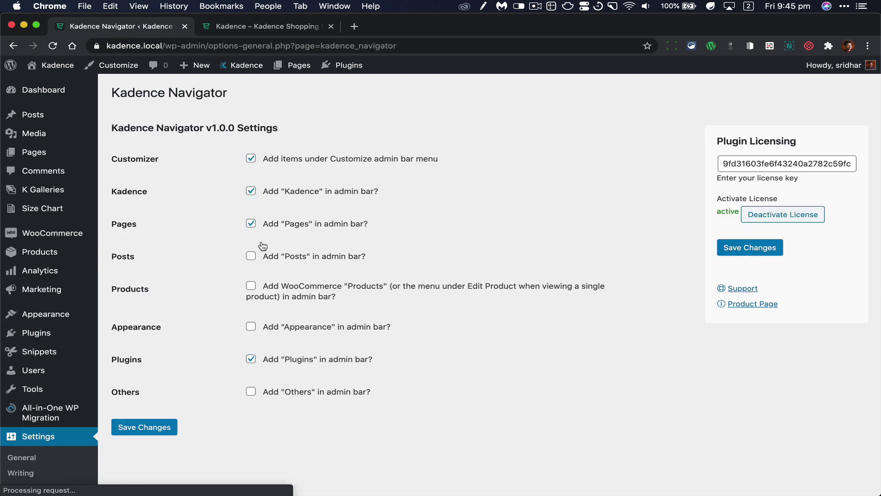
{"action": "left_click", "coordinate": [283, 259]}
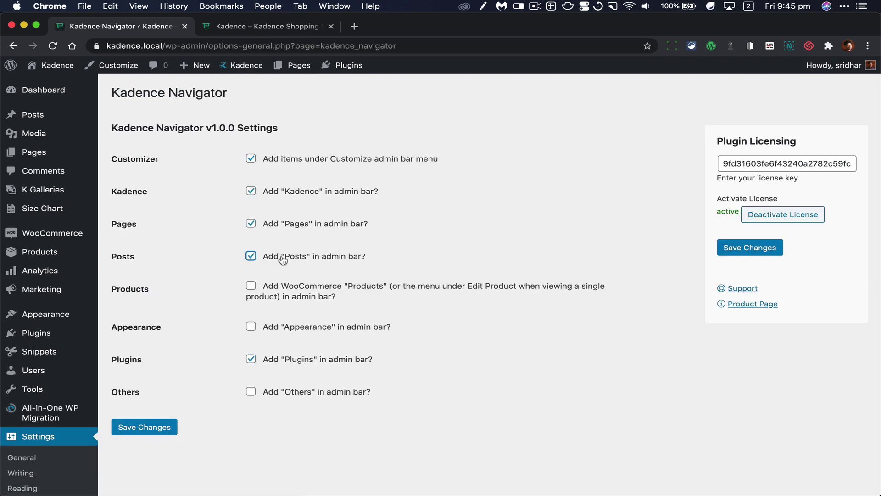
{"action": "left_click", "coordinate": [156, 429]}
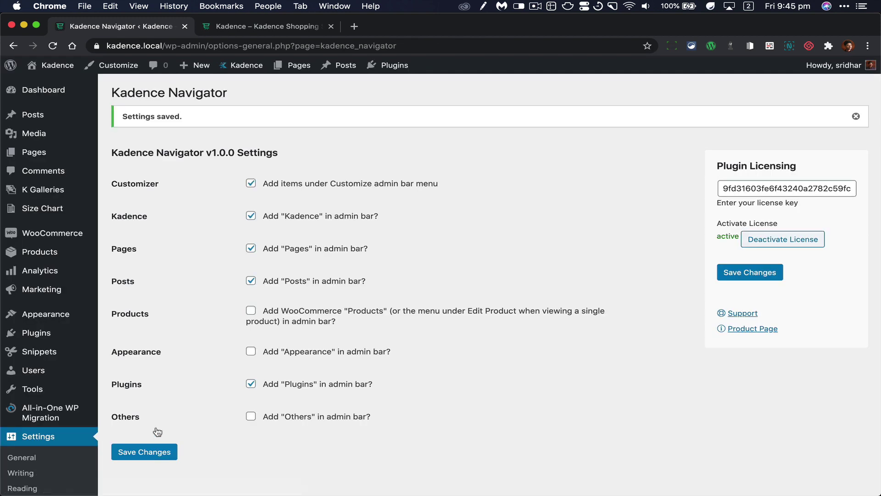
{"action": "mouse_move", "coordinate": [345, 65]}
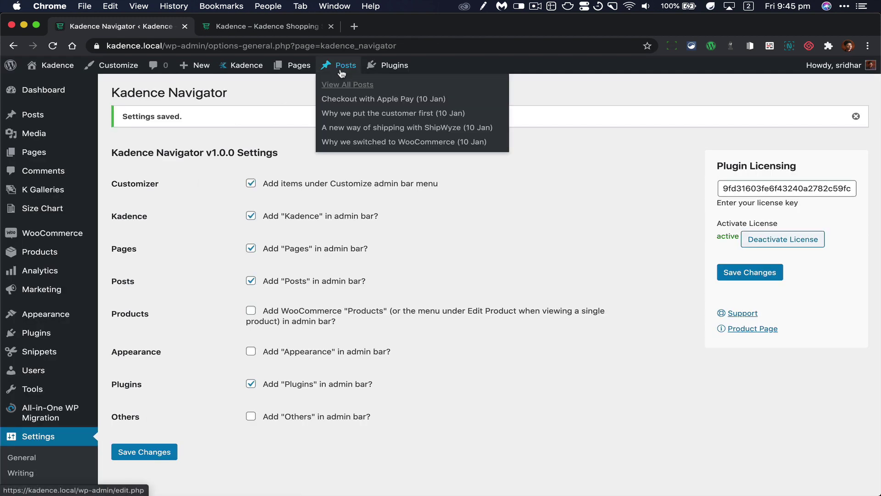
Use the Posts menu to open 'Why we put the customer first', view 'Why we switched to WooCommerce', then list all posts
{"action": "left_click", "coordinate": [370, 115]}
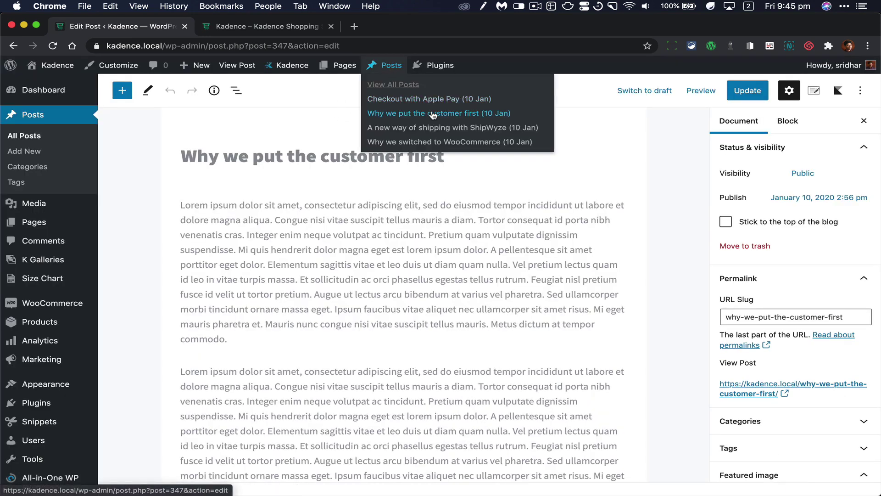
{"action": "left_click", "coordinate": [547, 144]}
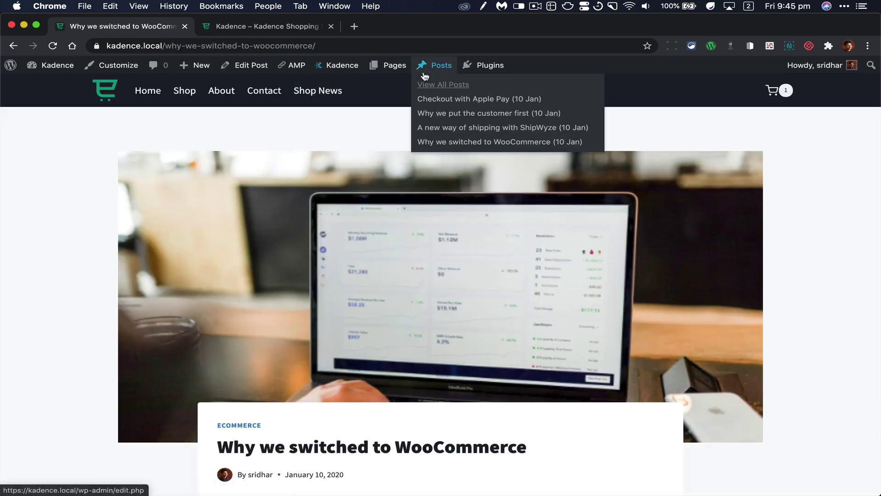
{"action": "left_click", "coordinate": [435, 88]}
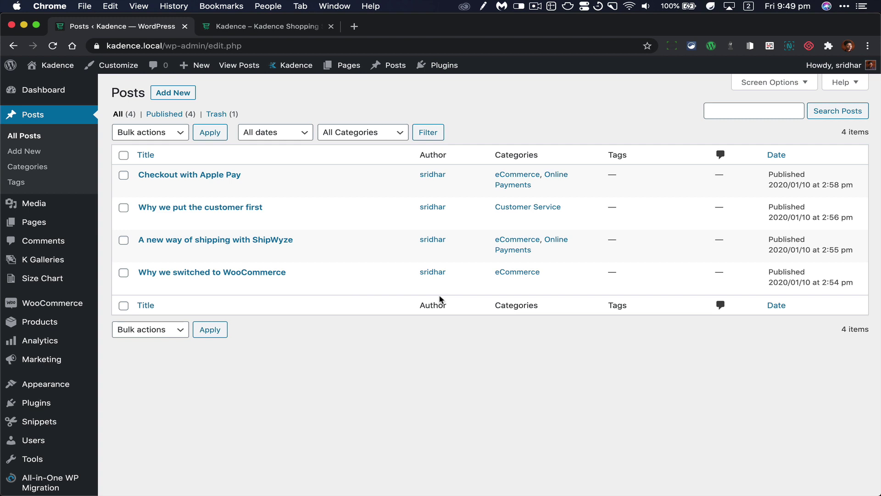
{"action": "mouse_move", "coordinate": [296, 64]}
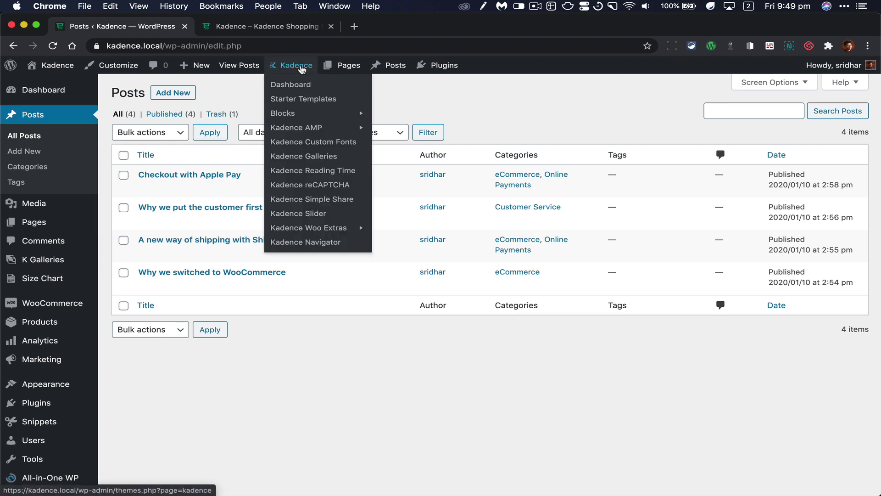
Enable the WooCommerce Products admin-bar menu in Kadence Navigator and save
{"action": "left_click", "coordinate": [303, 243]}
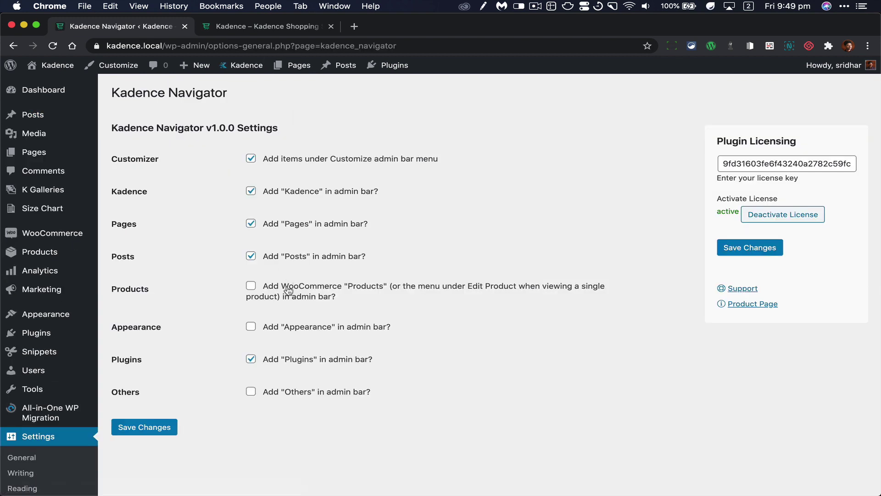
{"action": "left_click", "coordinate": [288, 290]}
{"action": "left_click", "coordinate": [157, 435]}
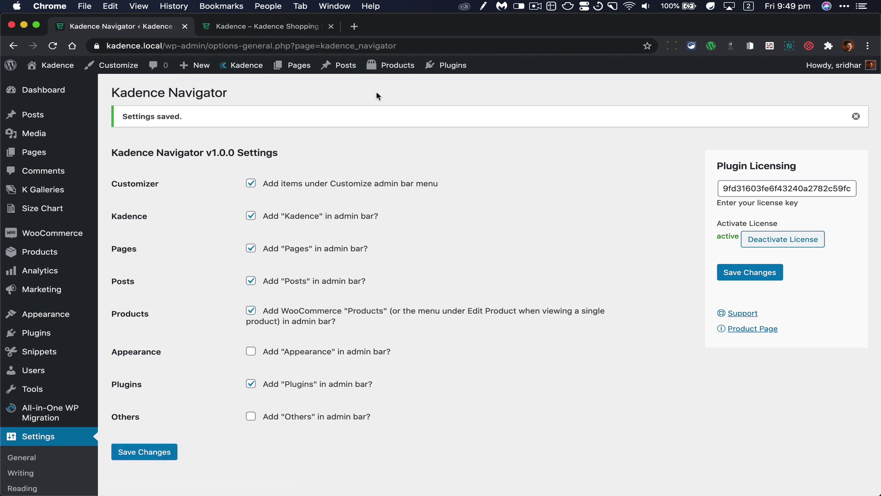
{"action": "mouse_move", "coordinate": [391, 65]}
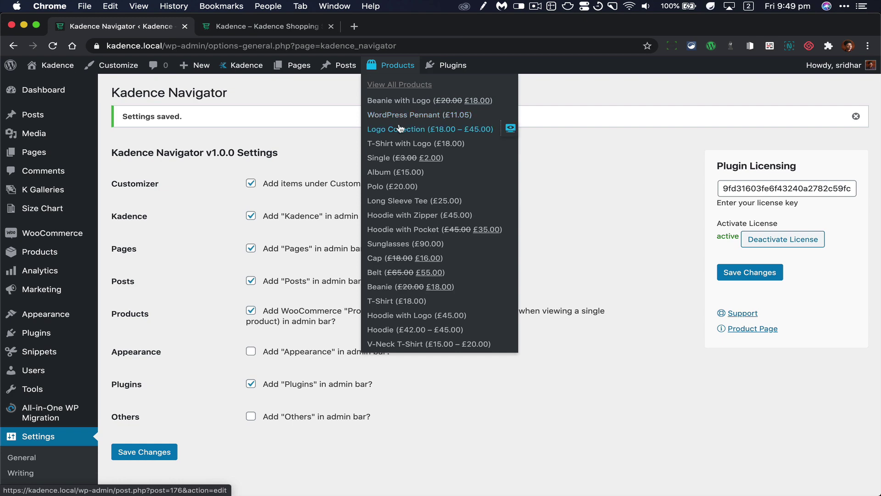
Use the Products menu to edit Logo Collection, view and edit Album, then list all products
{"action": "left_click", "coordinate": [411, 131]}
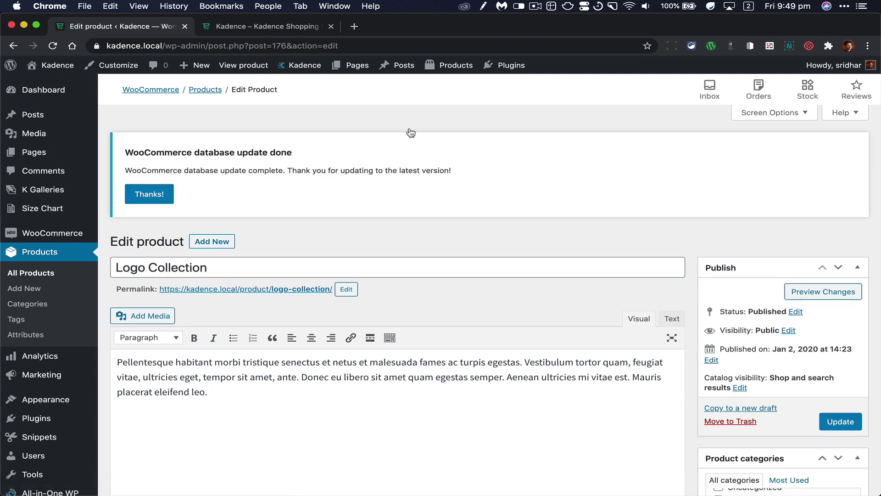
{"action": "scroll", "coordinate": [411, 133], "scroll_direction": "down", "scroll_amount": 3}
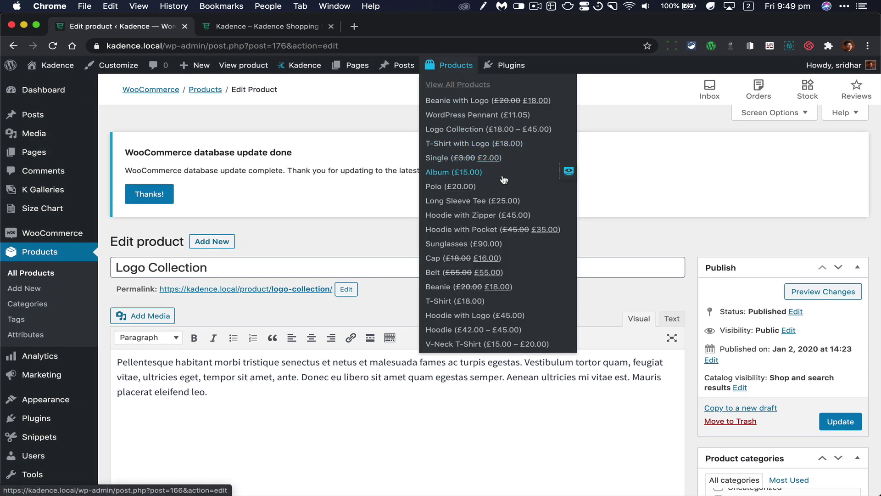
{"action": "left_click", "coordinate": [568, 172]}
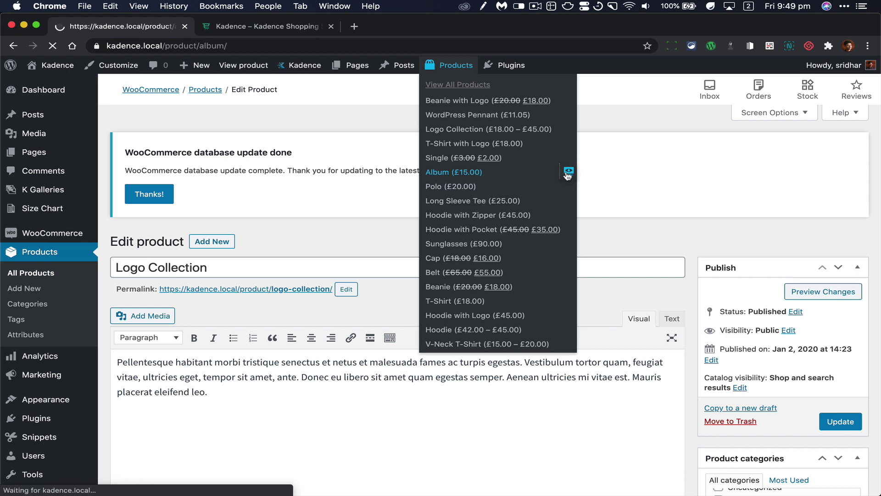
{"action": "scroll", "coordinate": [636, 216], "scroll_direction": "down", "scroll_amount": 2}
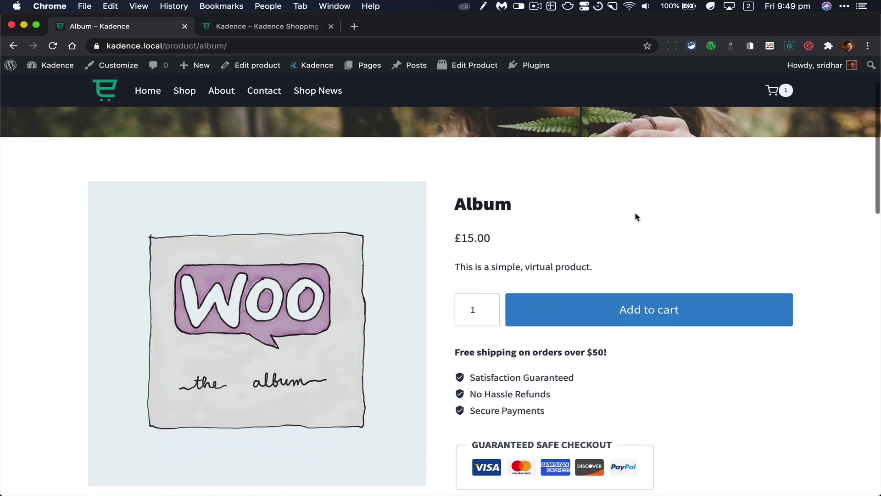
{"action": "scroll", "coordinate": [636, 216], "scroll_direction": "down", "scroll_amount": 2}
{"action": "scroll", "coordinate": [635, 216], "scroll_direction": "down", "scroll_amount": 5}
{"action": "scroll", "coordinate": [636, 218], "scroll_direction": "up", "scroll_amount": 4}
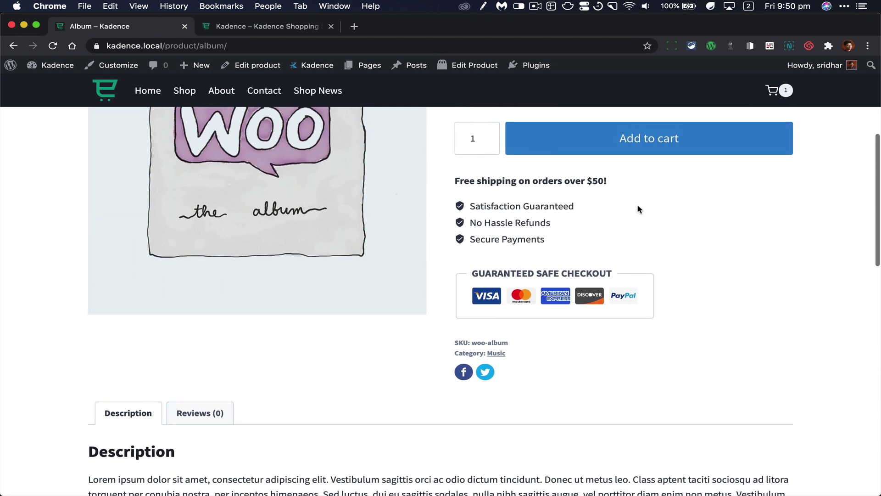
{"action": "scroll", "coordinate": [637, 211], "scroll_direction": "up", "scroll_amount": 5}
{"action": "mouse_move", "coordinate": [475, 64]}
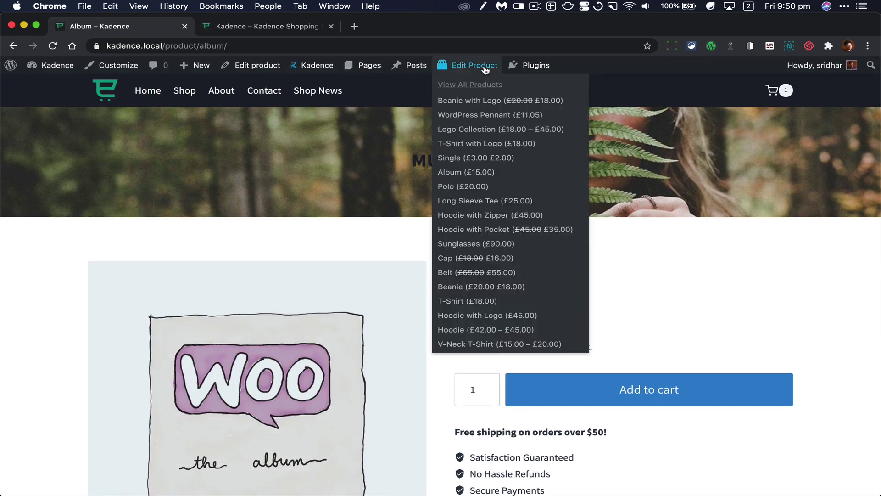
{"action": "left_click", "coordinate": [486, 69]}
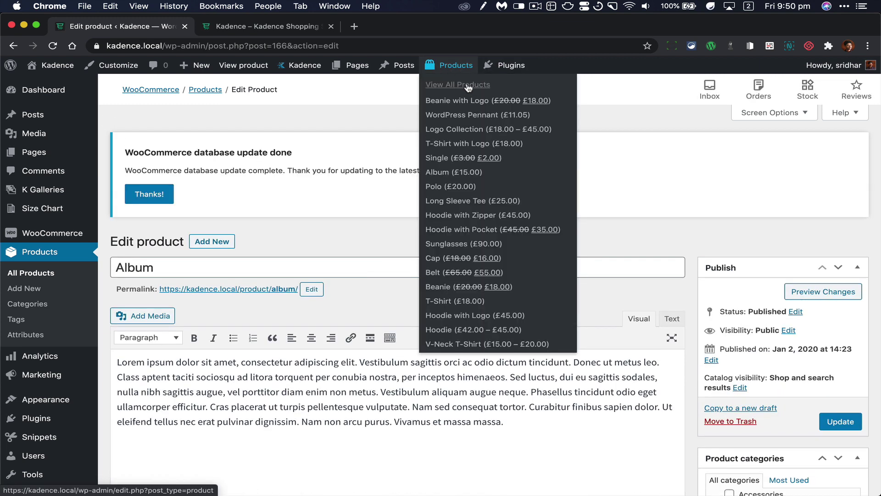
{"action": "left_click", "coordinate": [469, 85]}
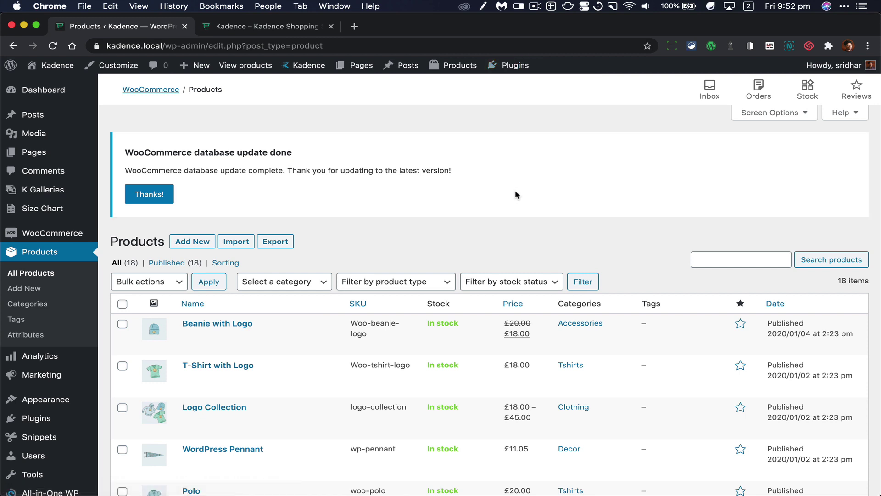
{"action": "mouse_move", "coordinate": [510, 64]}
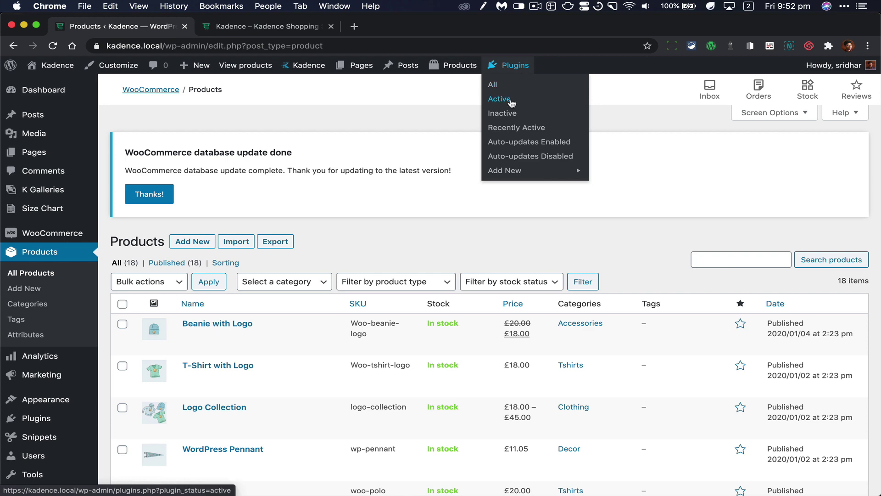
Visit Active, Inactive and Upload Plugin screens via the Plugins menu, ending on all 35 plugins
{"action": "left_click", "coordinate": [499, 99]}
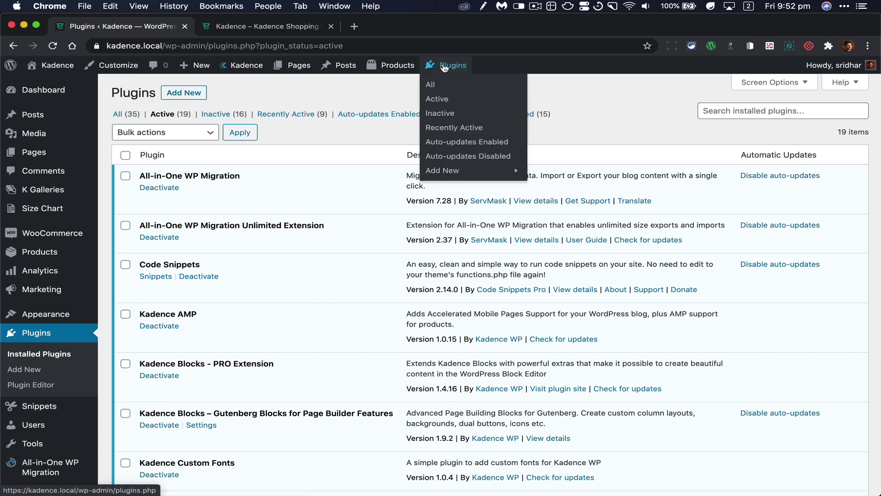
{"action": "left_click", "coordinate": [444, 114]}
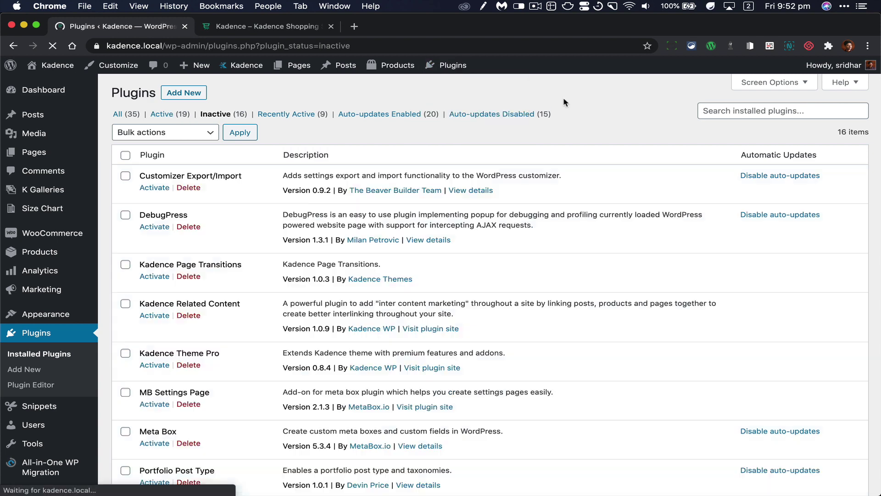
{"action": "mouse_move", "coordinate": [442, 170]}
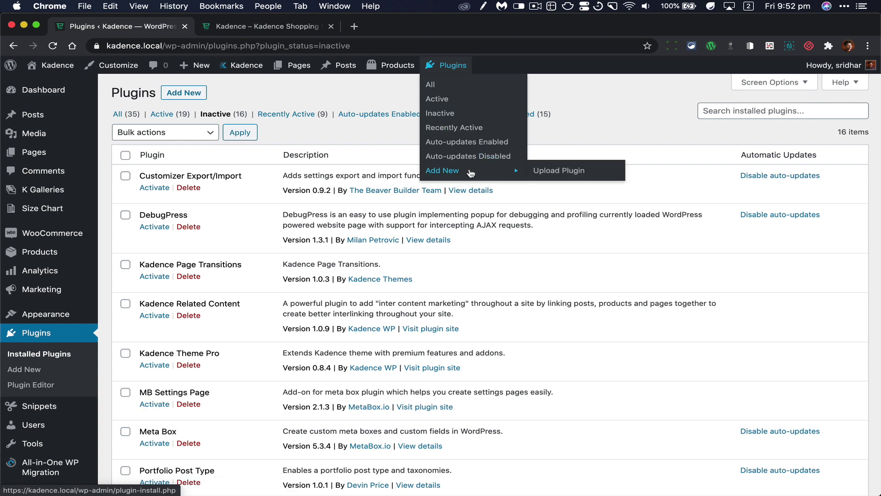
{"action": "left_click", "coordinate": [557, 173]}
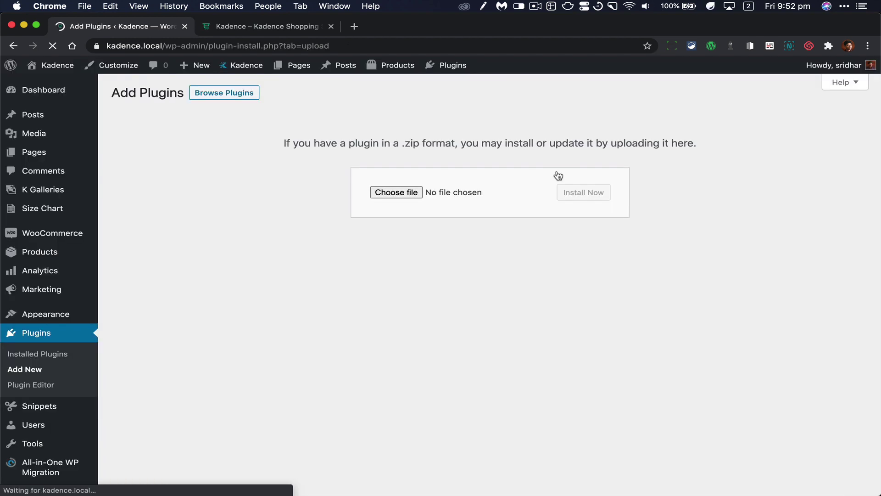
{"action": "left_click", "coordinate": [455, 68]}
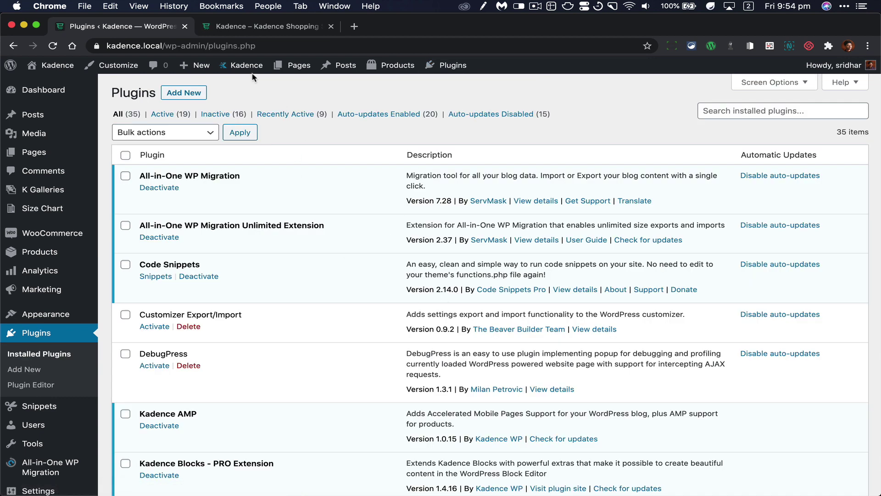
Choose Kadence Navigator from the admin-bar Kadence dropdown
{"action": "mouse_move", "coordinate": [242, 65]}
{"action": "left_click", "coordinate": [264, 242]}
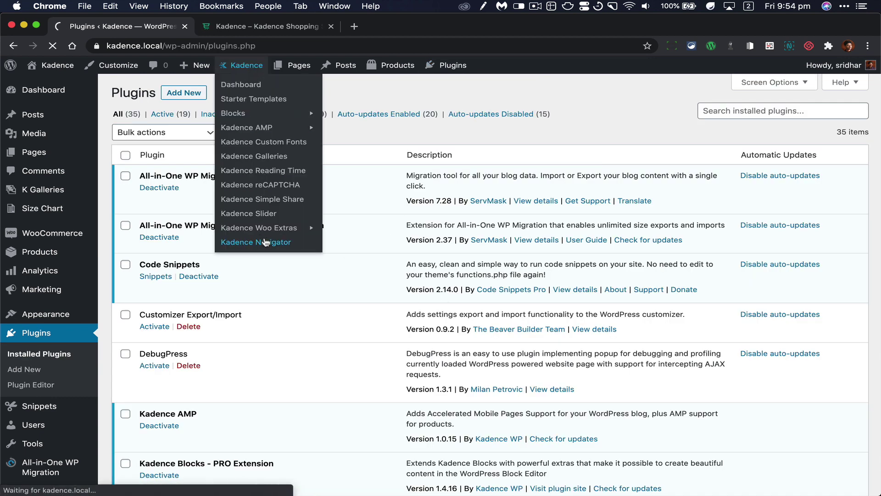